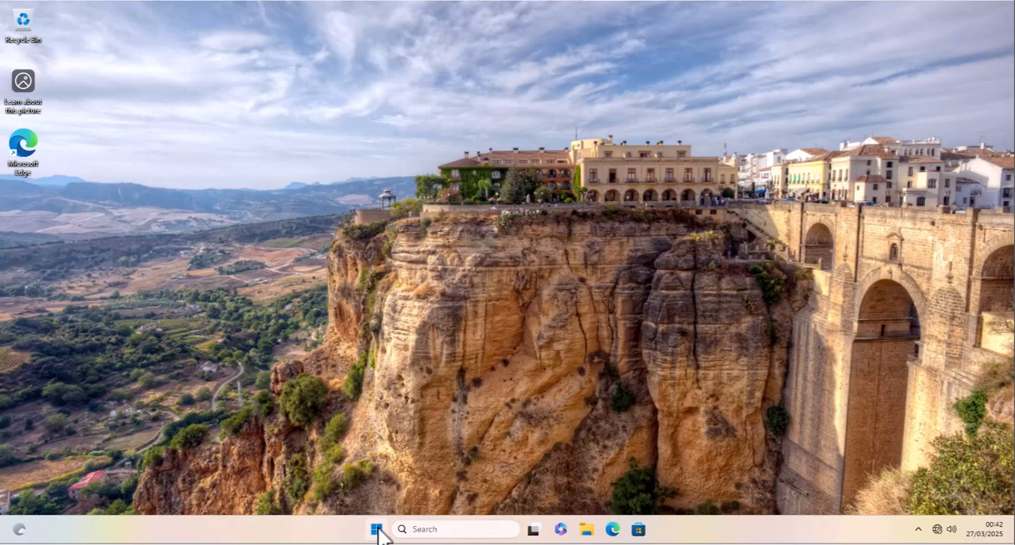
- Examine the PIN (Windows Hello) option in the account's sign-in settings, and close Settings
{"action": "left_click", "coordinate": [377, 533]}
{"action": "left_click", "coordinate": [377, 533]}
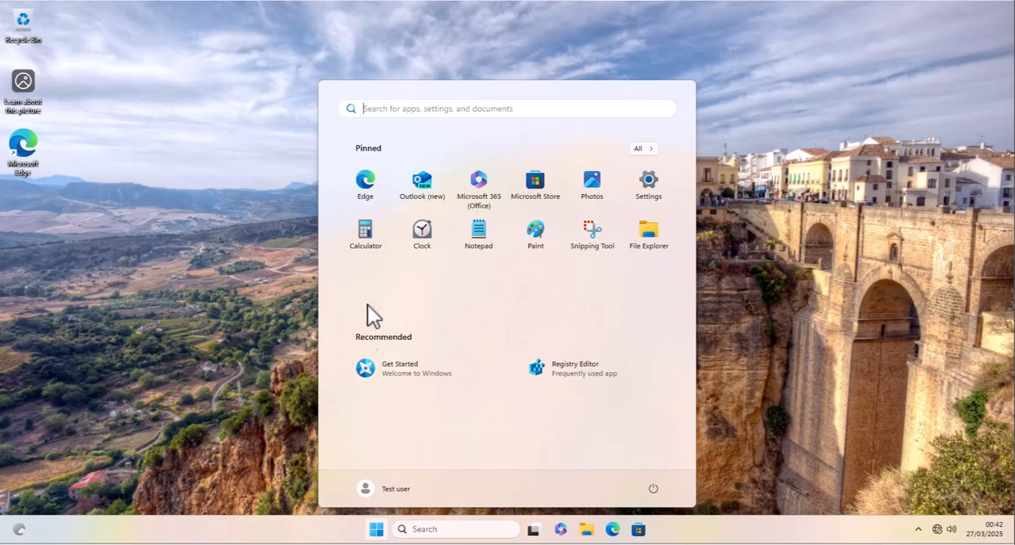
{"action": "left_click", "coordinate": [378, 531]}
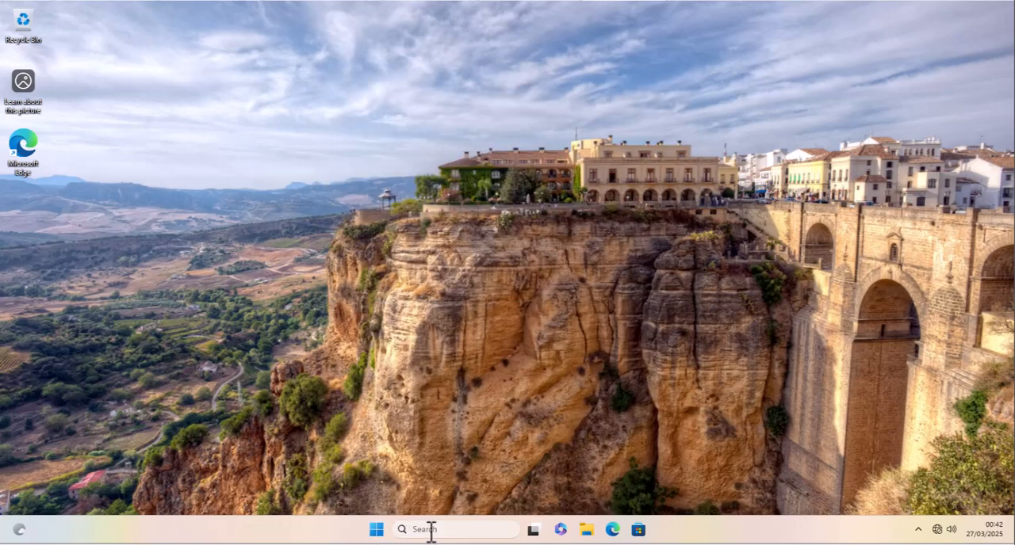
{"action": "left_click", "coordinate": [430, 529]}
{"action": "type", "text": "sign-in options"}
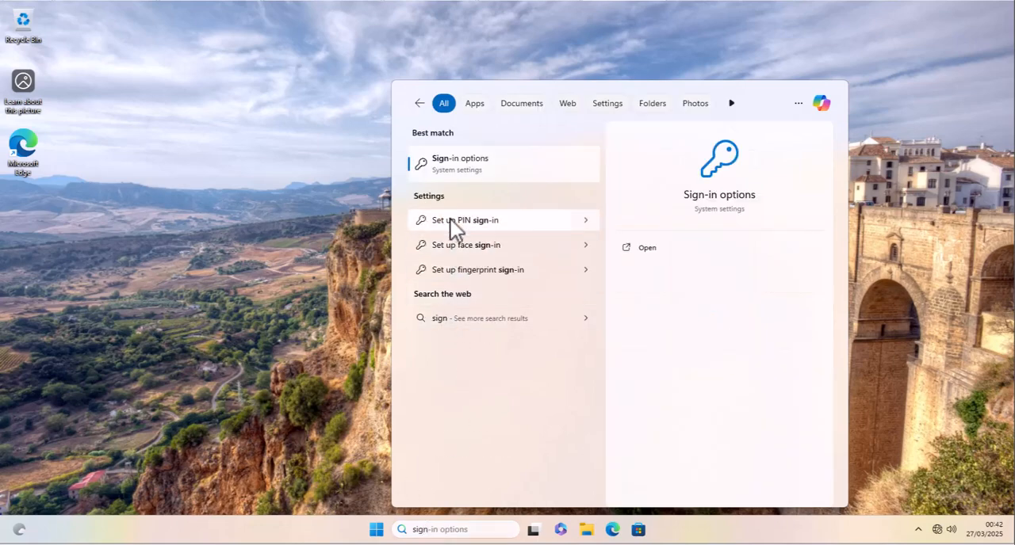
{"action": "left_click", "coordinate": [451, 219]}
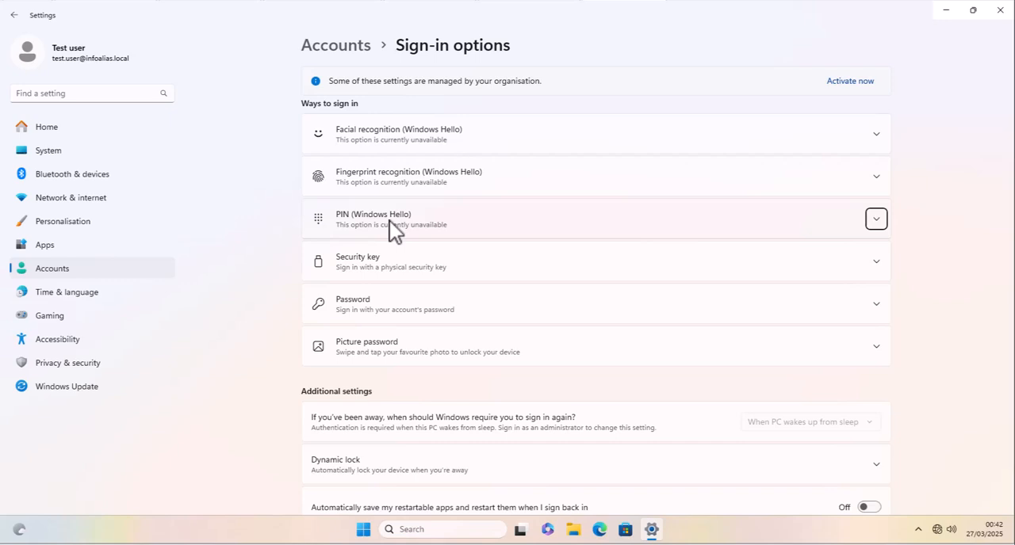
{"action": "left_click", "coordinate": [390, 220]}
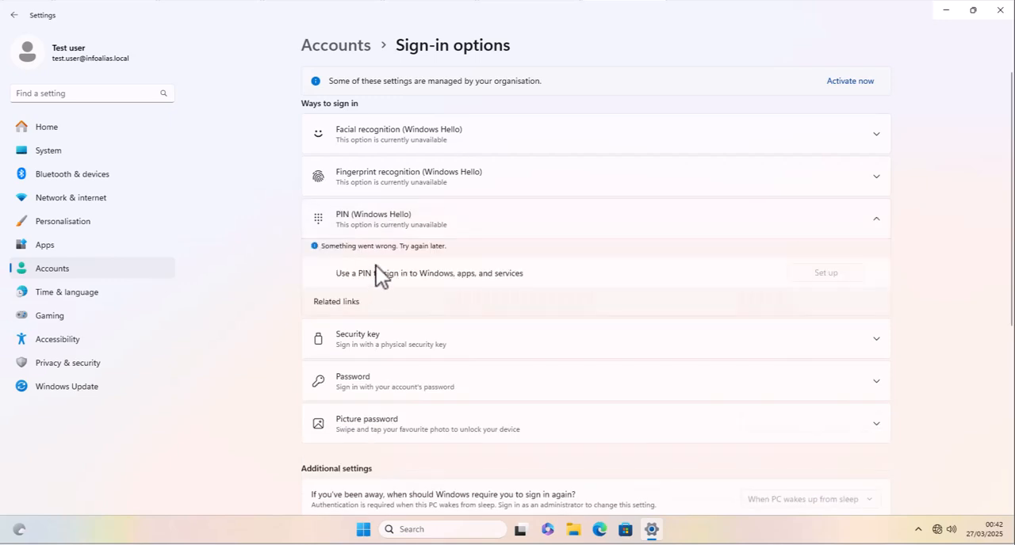
{"action": "left_click", "coordinate": [1001, 11]}
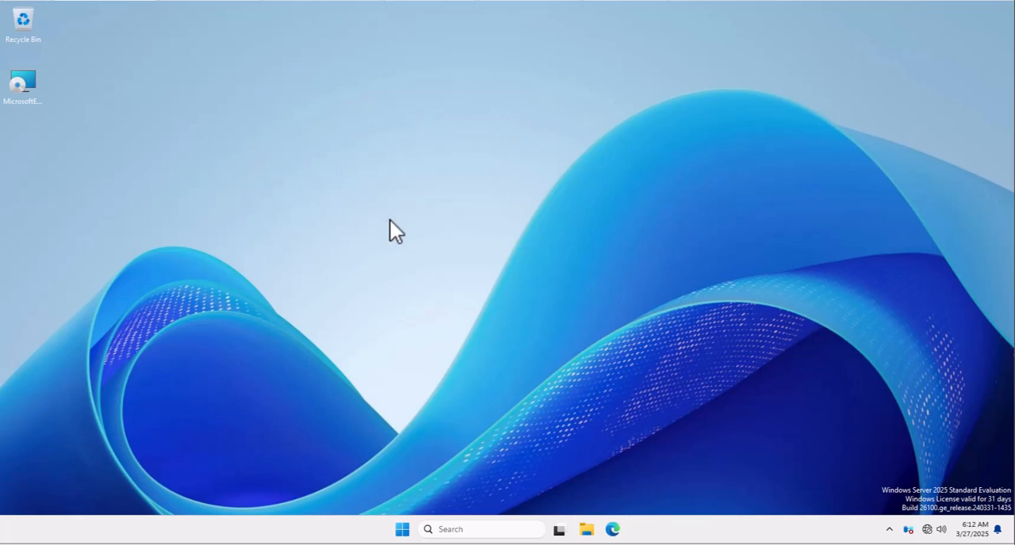
{"action": "left_click", "coordinate": [402, 529]}
{"action": "left_click", "coordinate": [449, 530]}
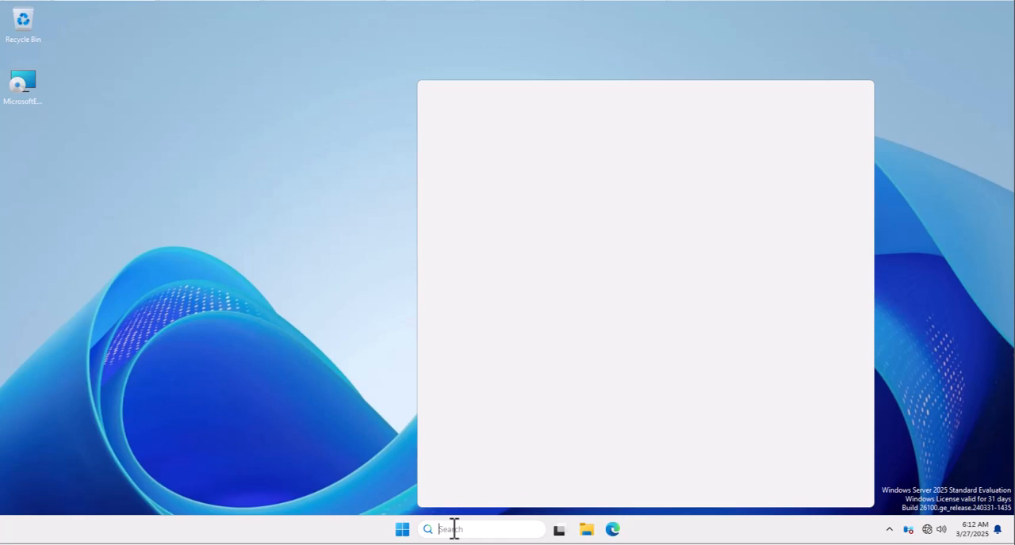
{"action": "type", "text": "g"}
{"action": "left_click_drag", "start_coordinate": [459, 533], "coordinate": [442, 528]}
{"action": "key", "text": "BackSpace"}
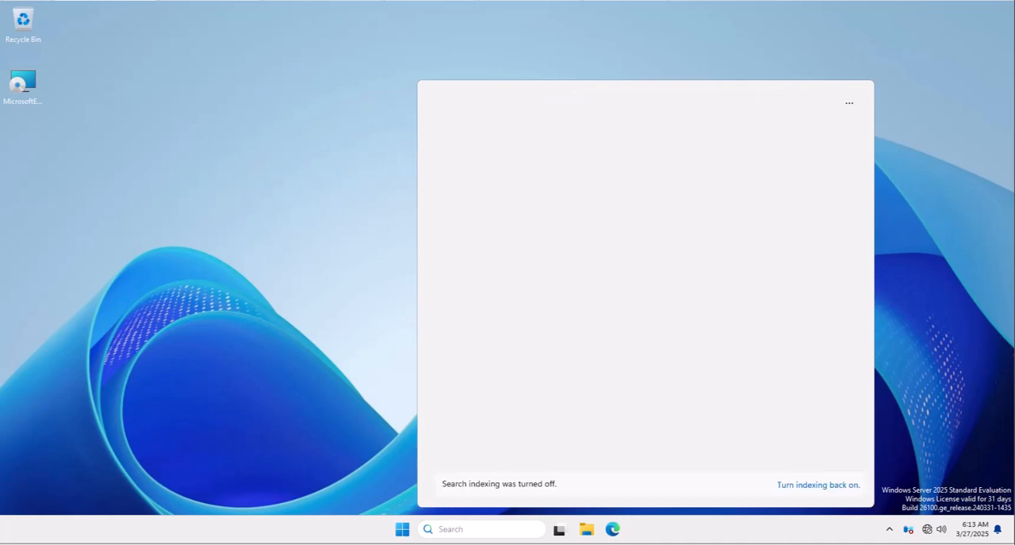
{"action": "left_click", "coordinate": [402, 530]}
- Launch gpmc.msc on the server and open the Default Domain Policy of infoalias.local for editing
{"action": "right_click", "coordinate": [400, 528]}
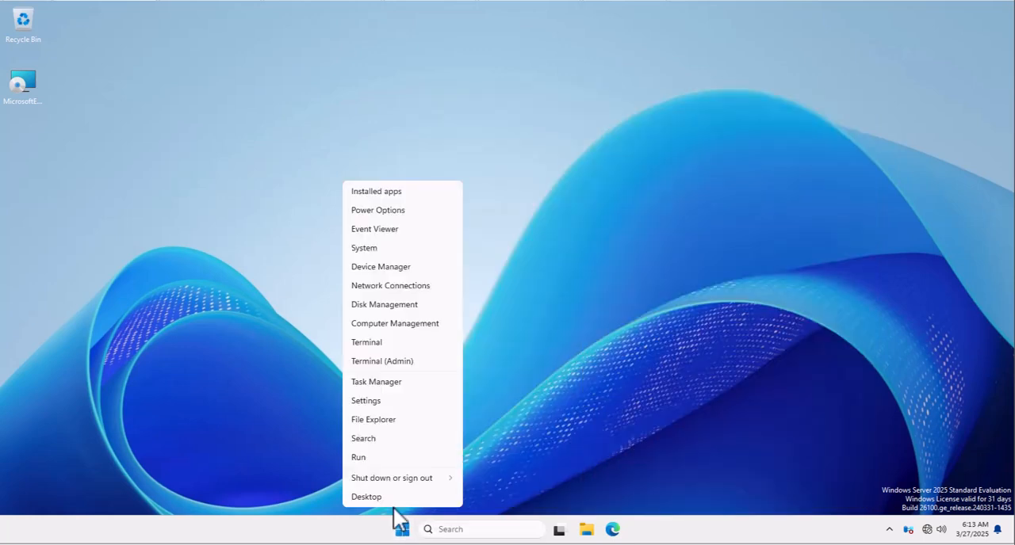
{"action": "left_click", "coordinate": [361, 458]}
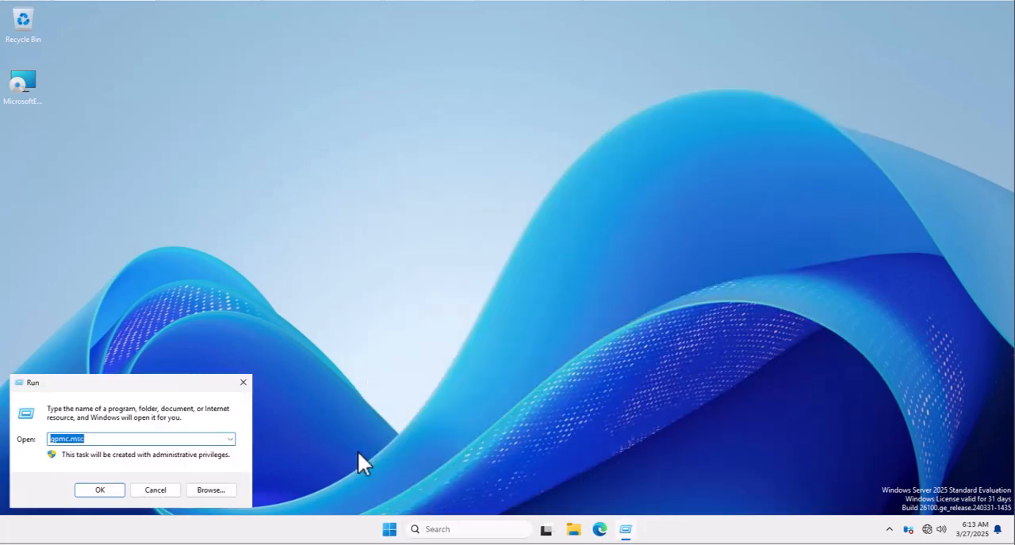
{"action": "key", "text": "Return"}
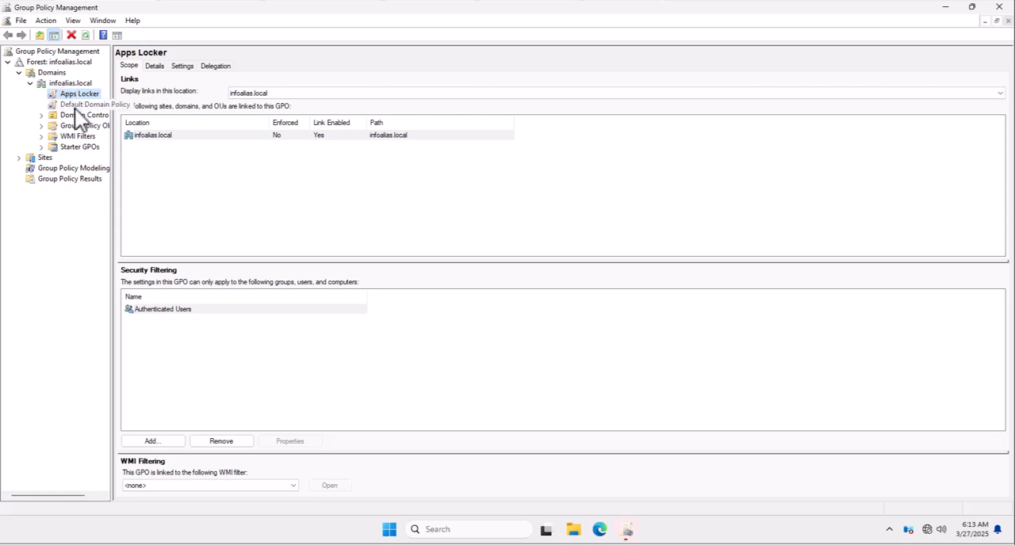
{"action": "right_click", "coordinate": [78, 111]}
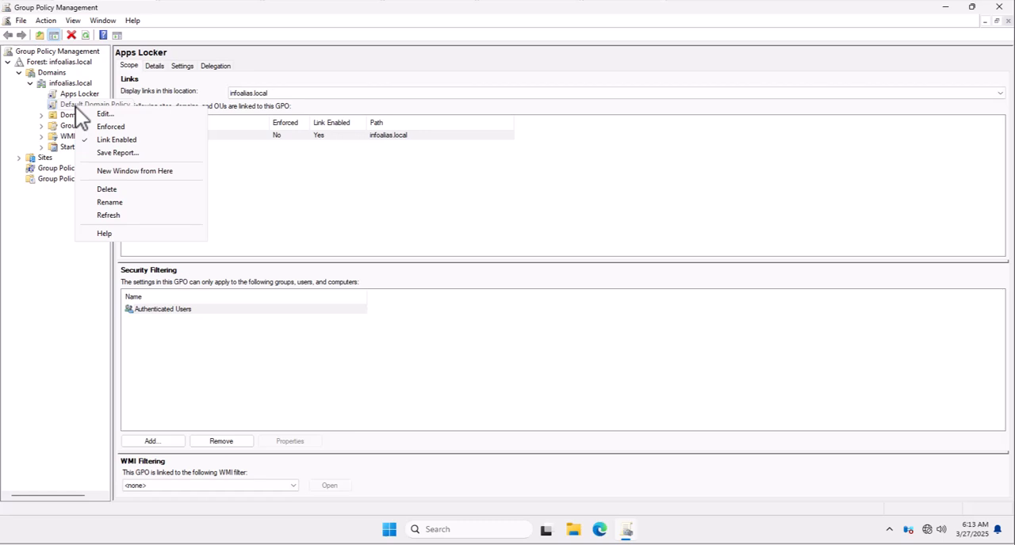
{"action": "left_click", "coordinate": [104, 116]}
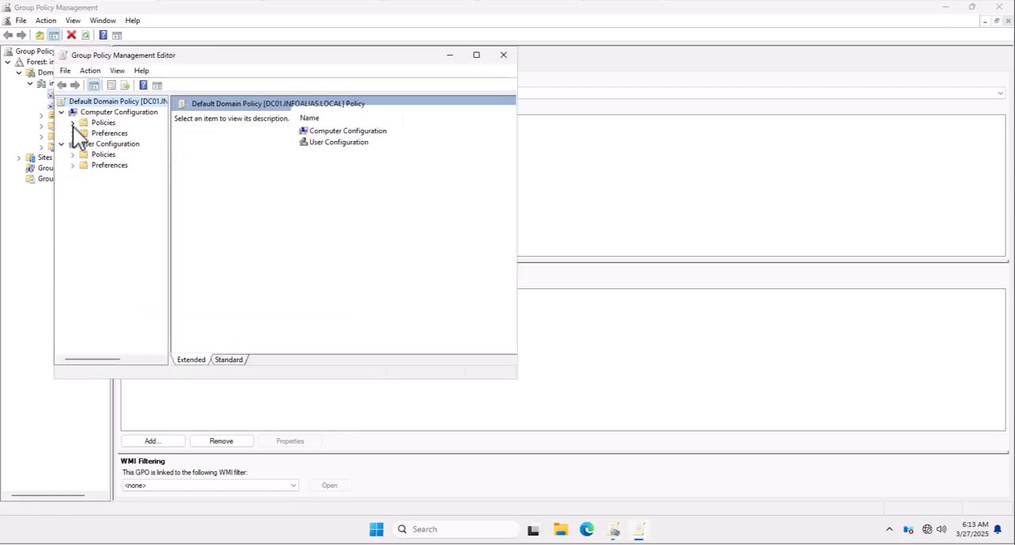
- Expand the Administrative Templates under the Computer Configuration policies and widen the tree so folder names are readable
{"action": "left_click", "coordinate": [72, 123]}
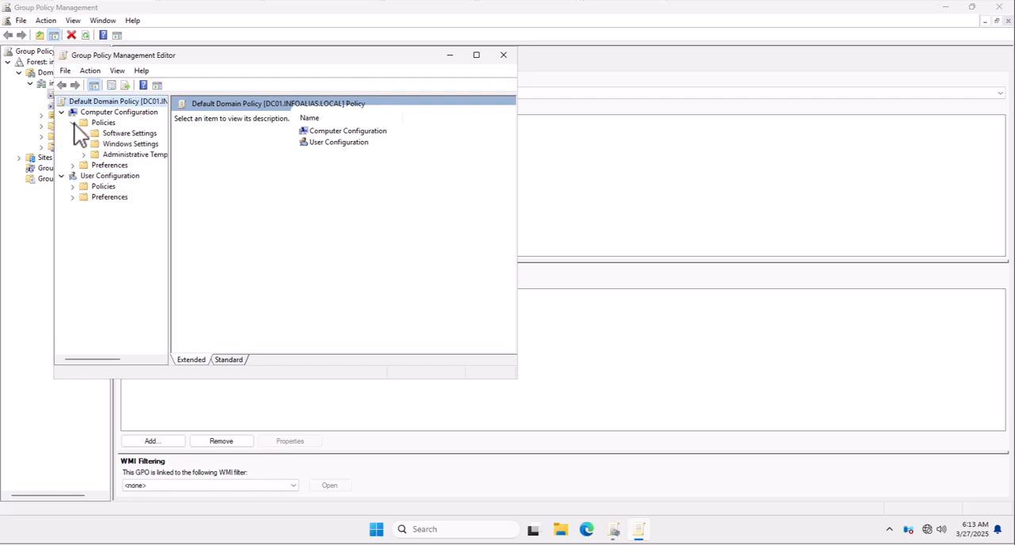
{"action": "left_click", "coordinate": [83, 154]}
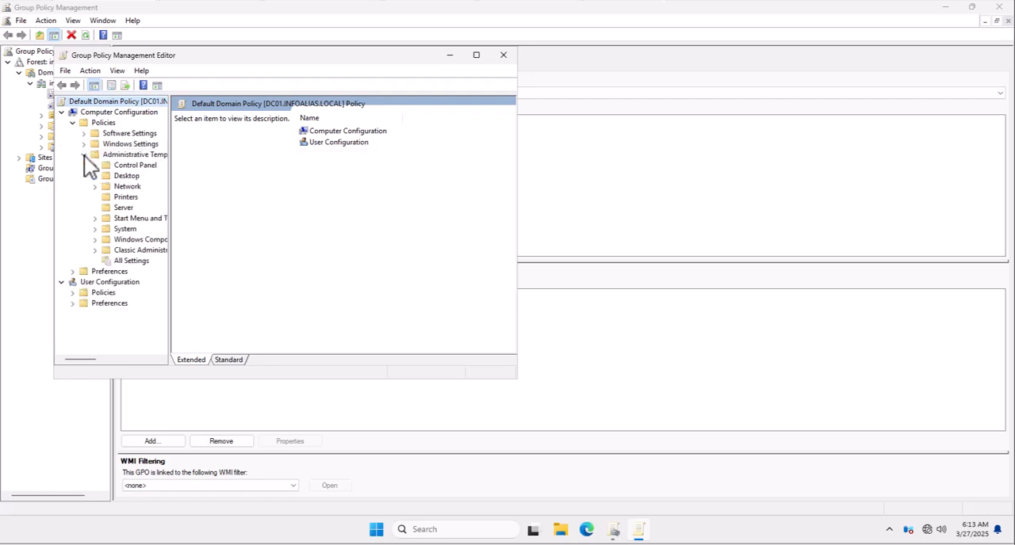
{"action": "left_click_drag", "start_coordinate": [167, 201], "coordinate": [225, 190]}
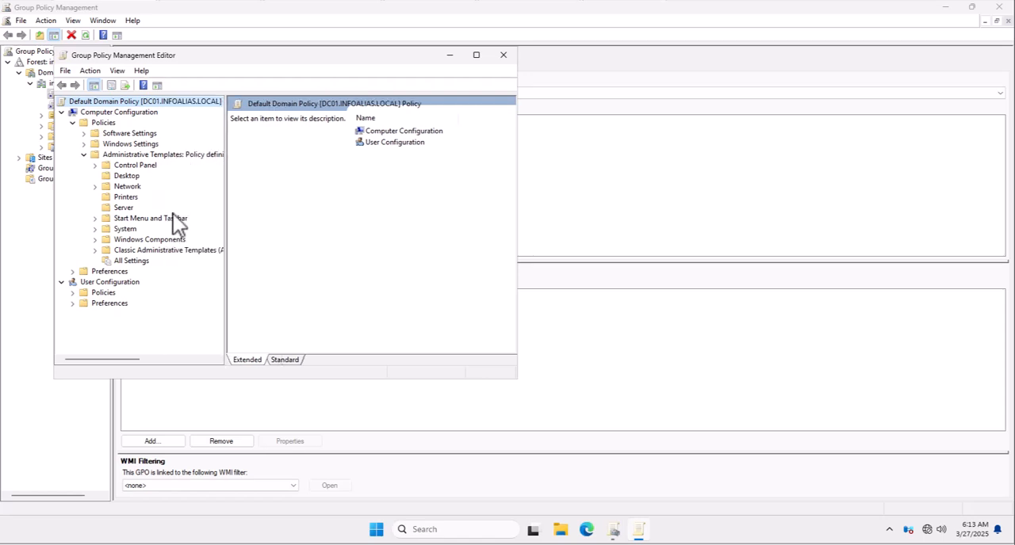
{"action": "double_click", "coordinate": [134, 241]}
{"action": "scroll", "coordinate": [146, 263], "scroll_direction": "down", "scroll_amount": 15}
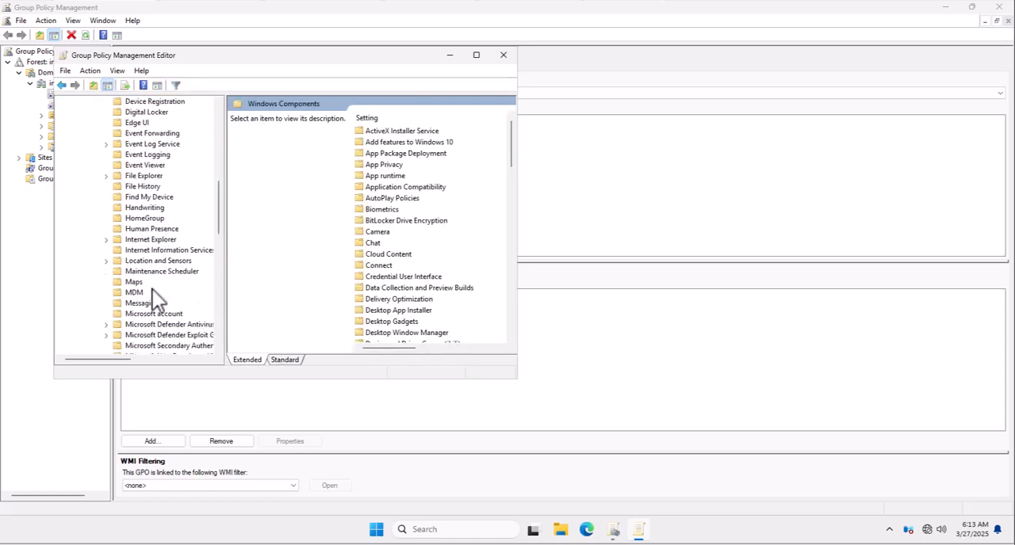
{"action": "left_click", "coordinate": [138, 261]}
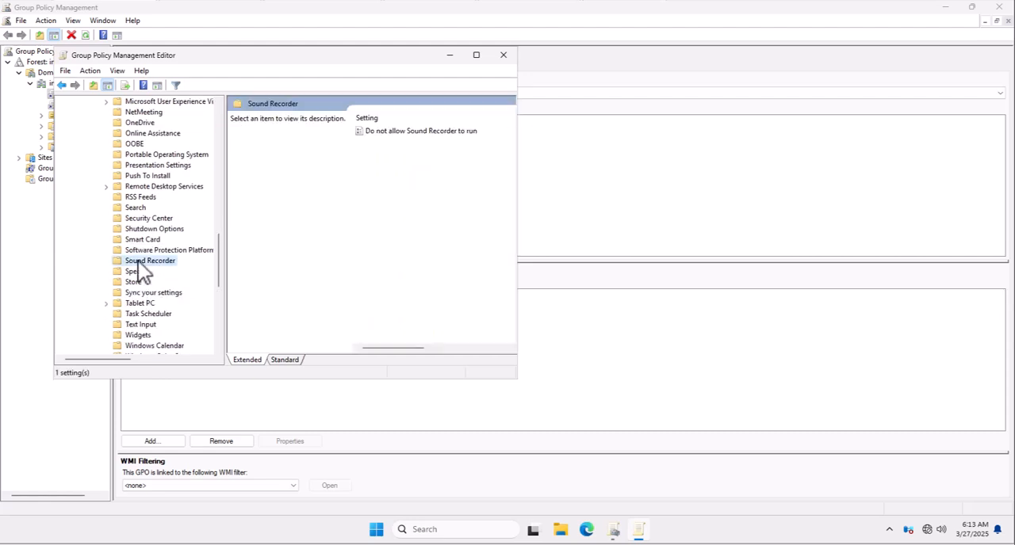
- Show the Logon settings under System in the computer's Administrative Templates, and maximize the editor window
{"action": "type", "text": "sys"}
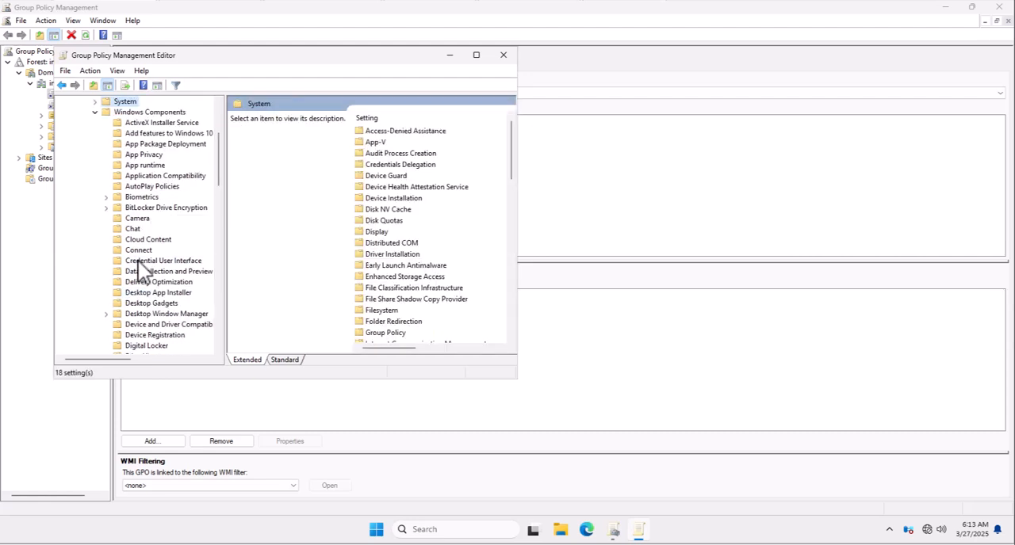
{"action": "left_click", "coordinate": [94, 102]}
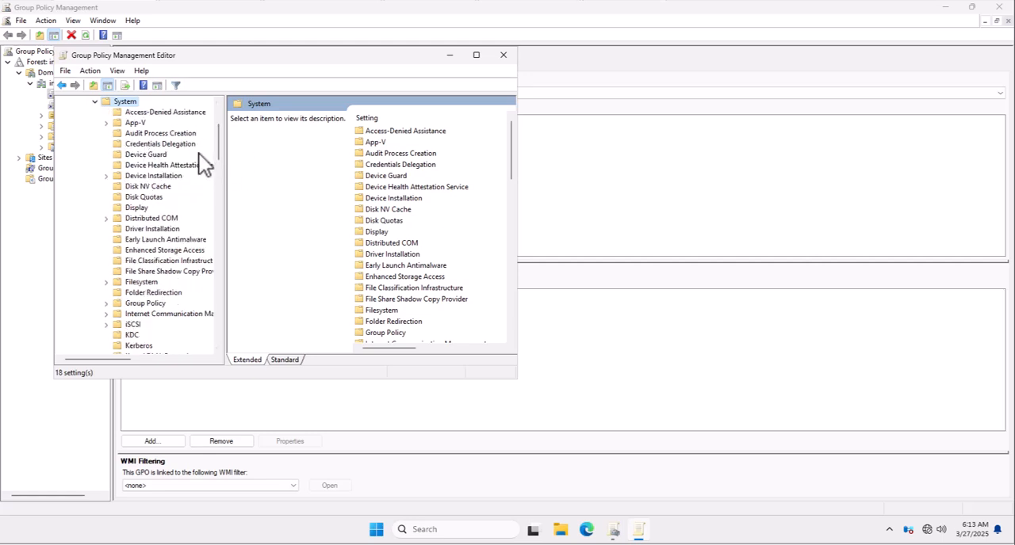
{"action": "left_click_drag", "start_coordinate": [212, 144], "coordinate": [221, 114]}
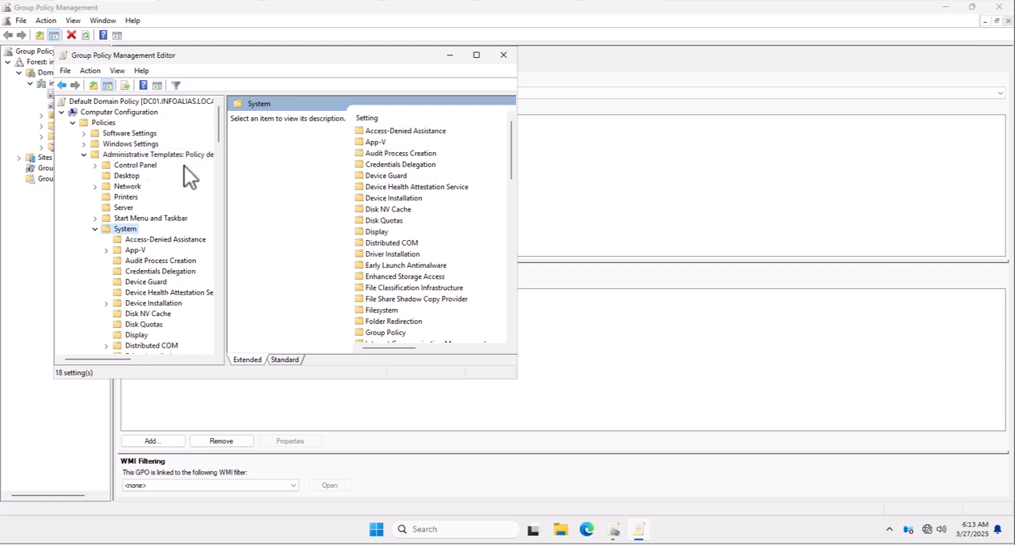
{"action": "scroll", "coordinate": [140, 271], "scroll_direction": "down", "scroll_amount": 1}
{"action": "left_click", "coordinate": [147, 283]}
{"action": "type", "text": "log"}
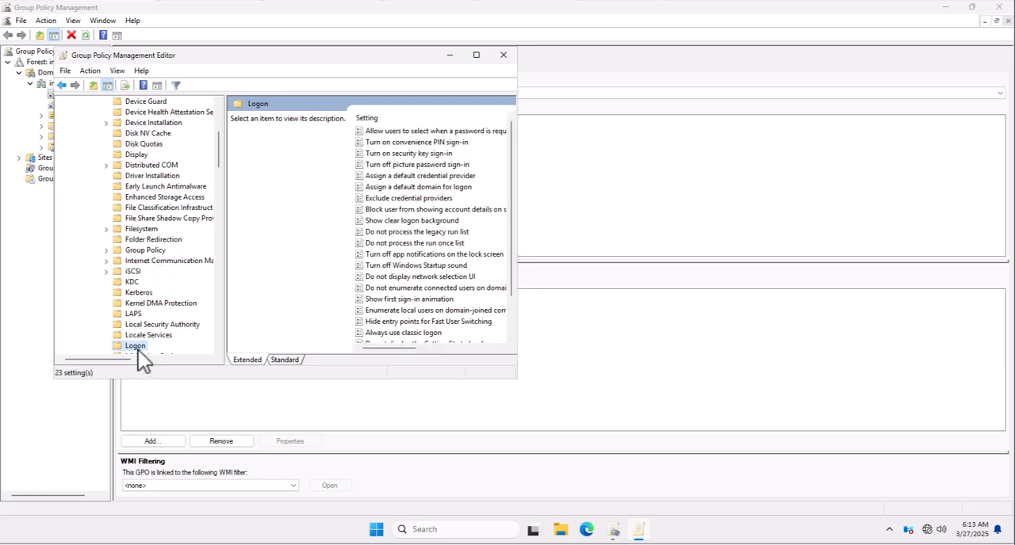
{"action": "double_click", "coordinate": [180, 59]}
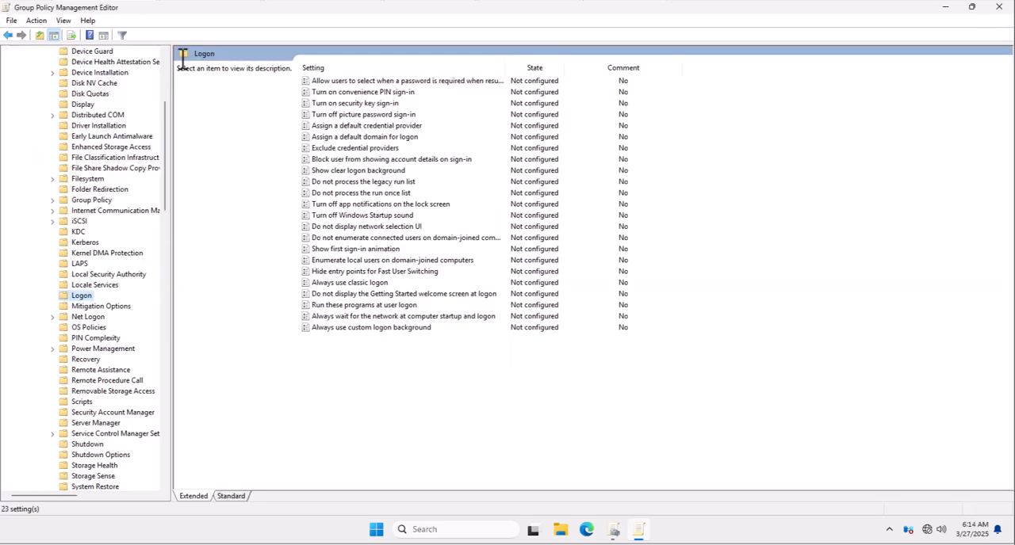
- Enable and apply the "Turn on convenience PIN sign-in" policy, and close the policy editor and management console
{"action": "left_click", "coordinate": [346, 92]}
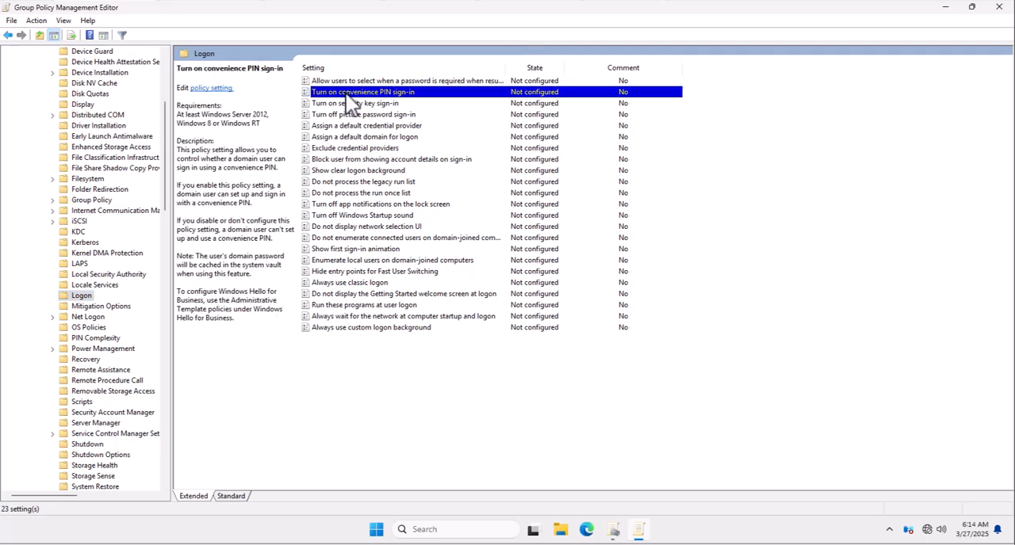
{"action": "double_click", "coordinate": [346, 92]}
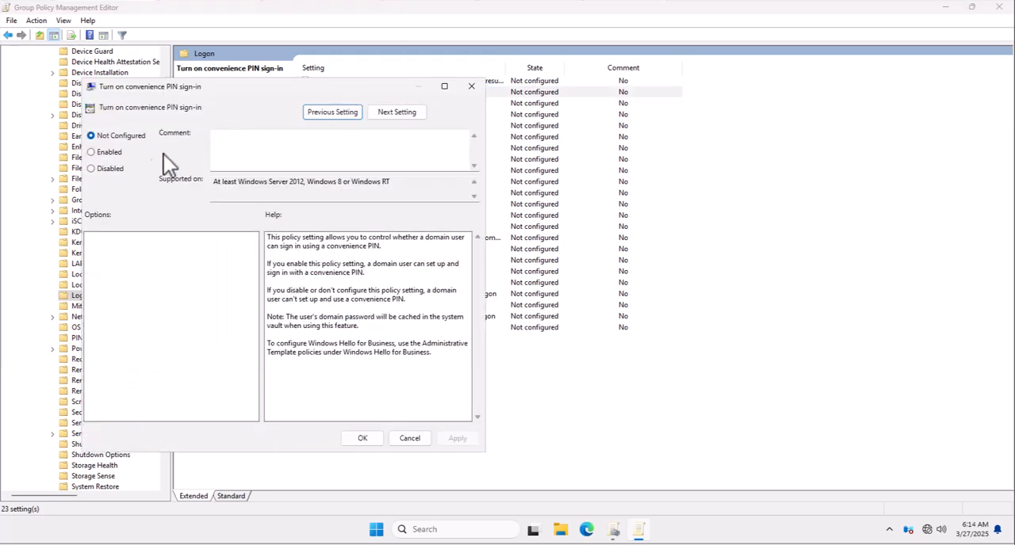
{"action": "left_click", "coordinate": [112, 156]}
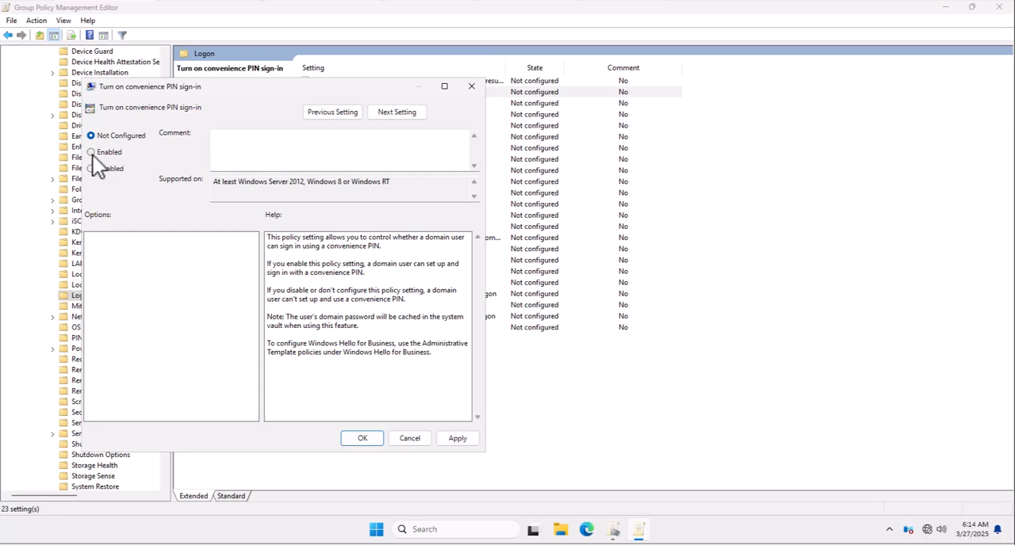
{"action": "left_click", "coordinate": [456, 440]}
{"action": "left_click", "coordinate": [361, 440]}
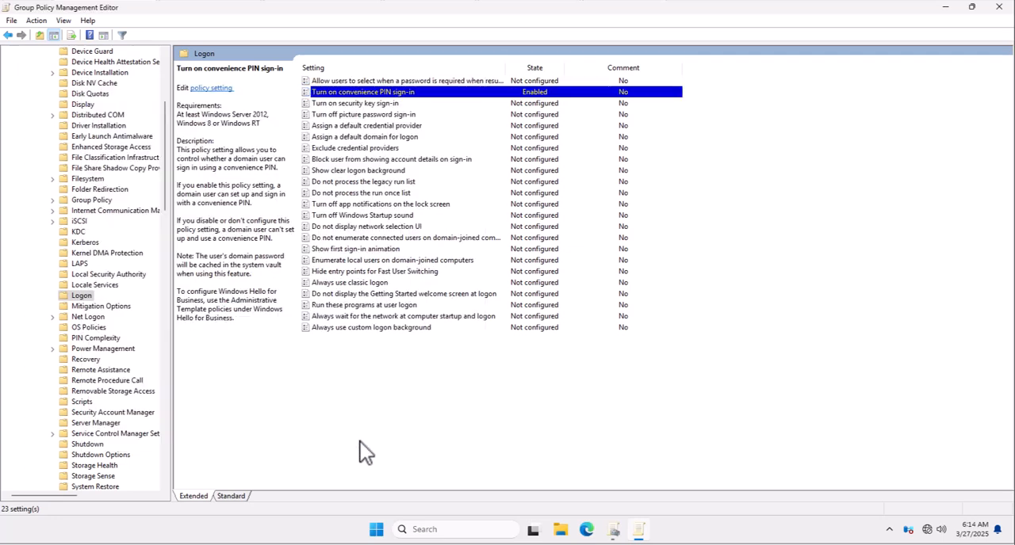
{"action": "left_click", "coordinate": [999, 7]}
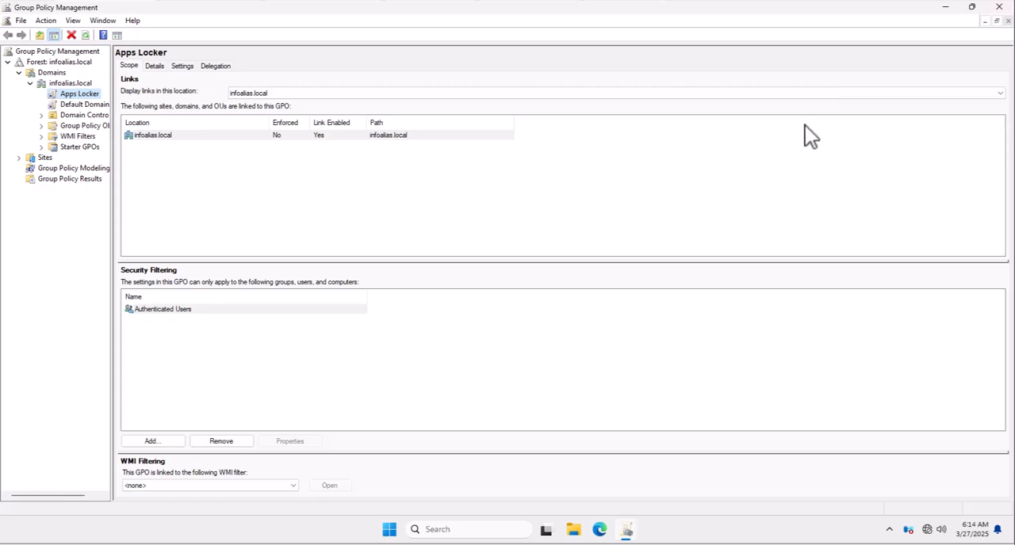
{"action": "left_click", "coordinate": [998, 8]}
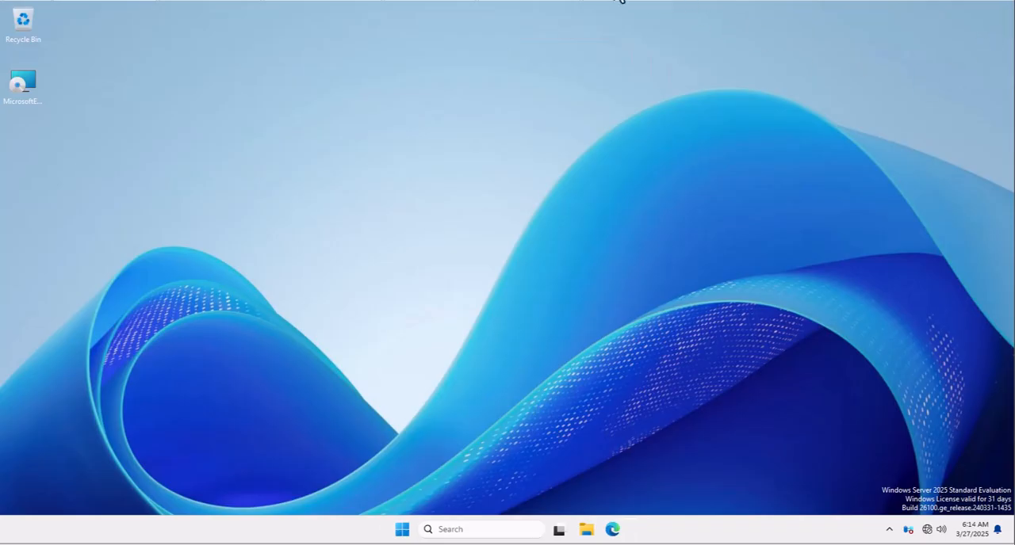
- Switch to the client computer and force a group policy refresh with gpupdate /force
{"action": "left_click", "coordinate": [616, 7]}
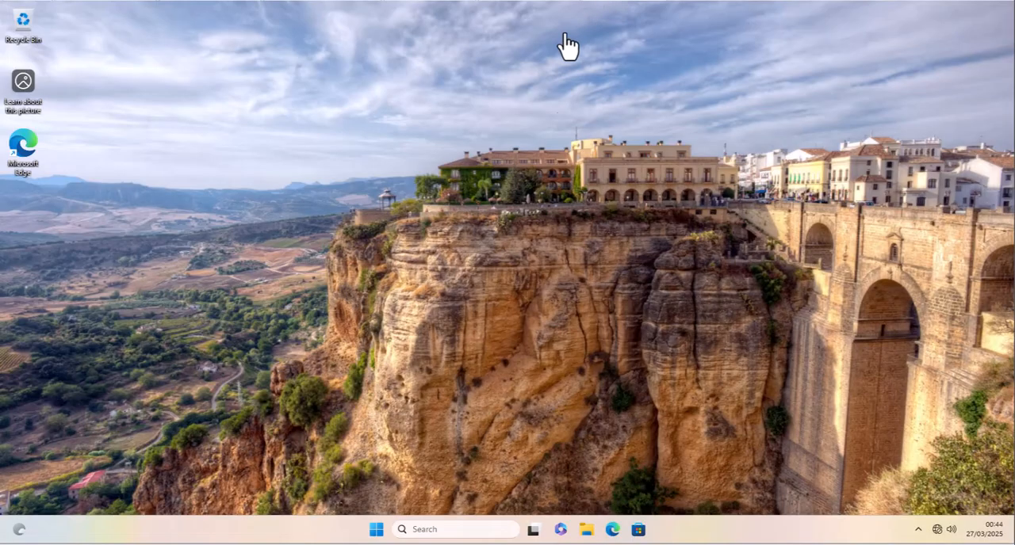
{"action": "right_click", "coordinate": [375, 535]}
{"action": "left_click", "coordinate": [342, 460]}
{"action": "type", "text": "gpupdate"}
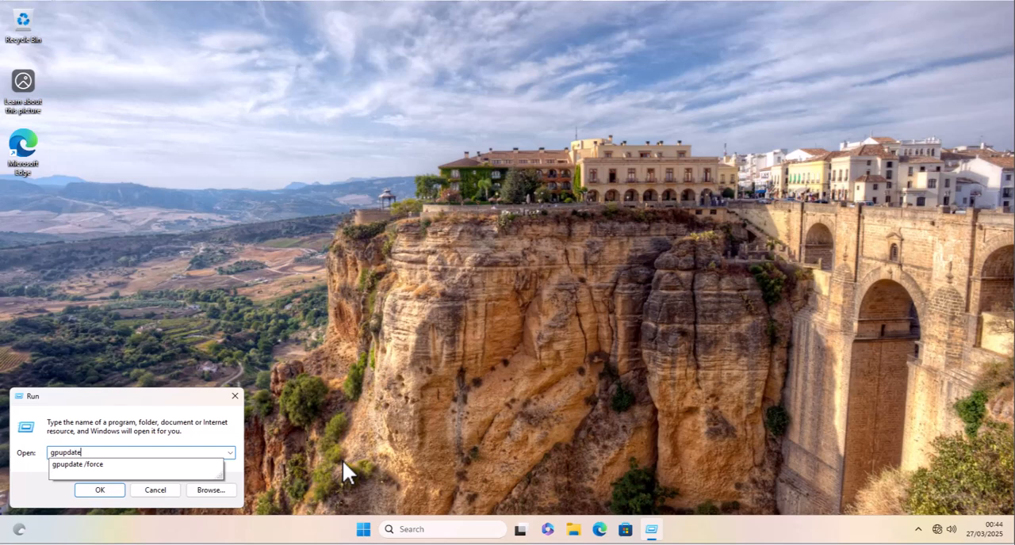
{"action": "key", "text": "Down"}
{"action": "key", "text": "Return"}
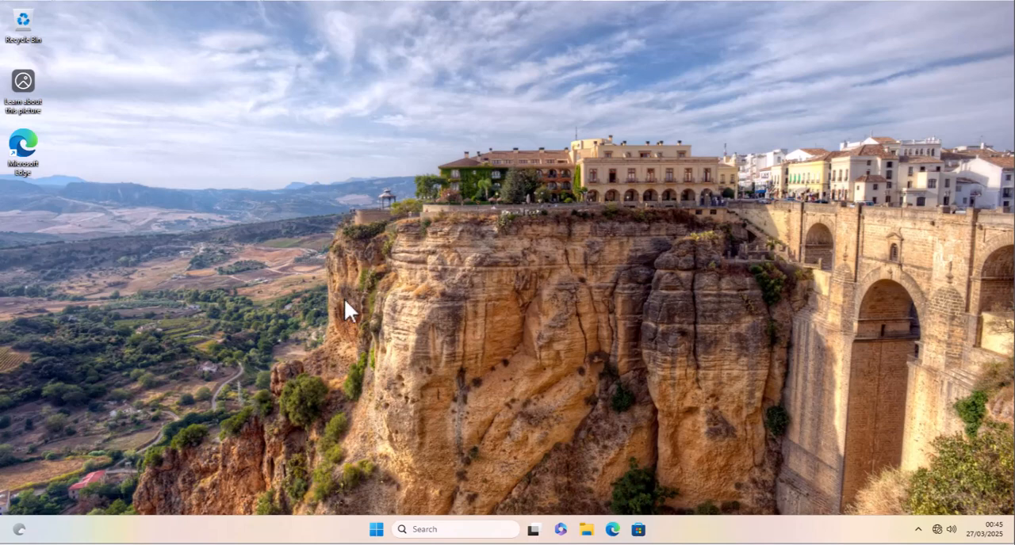
- Search for "sign" on the client and open the Set up PIN sign-in settings
{"action": "left_click", "coordinate": [375, 530]}
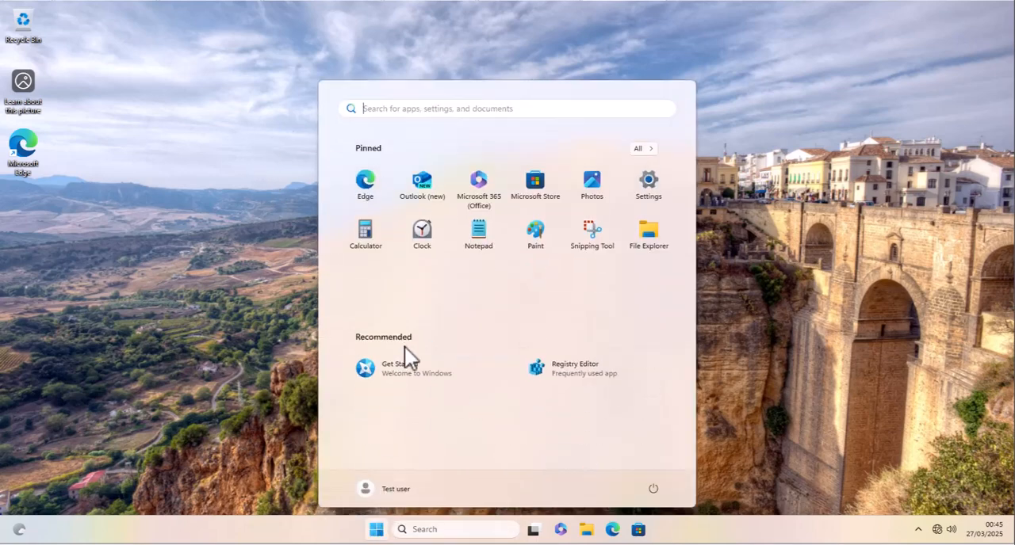
{"action": "type", "text": "sign"}
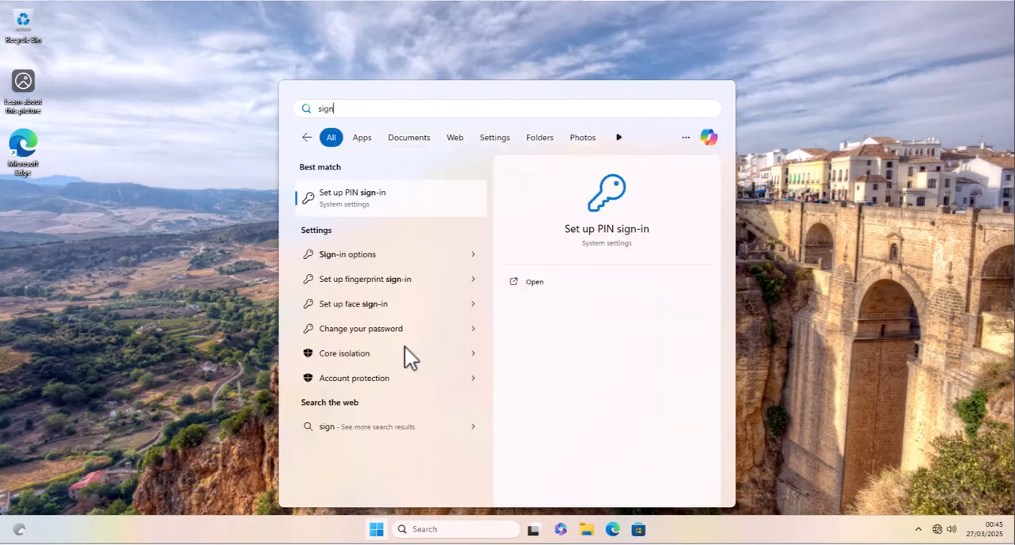
{"action": "left_click", "coordinate": [354, 206]}
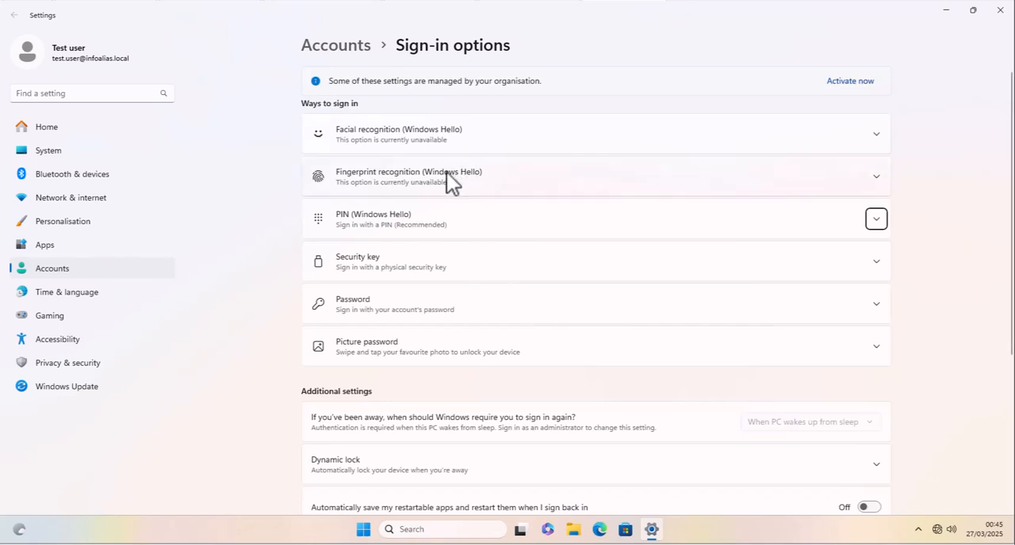
- Start setting up a Windows Hello PIN and verify the account by entering its password
{"action": "left_click", "coordinate": [368, 225]}
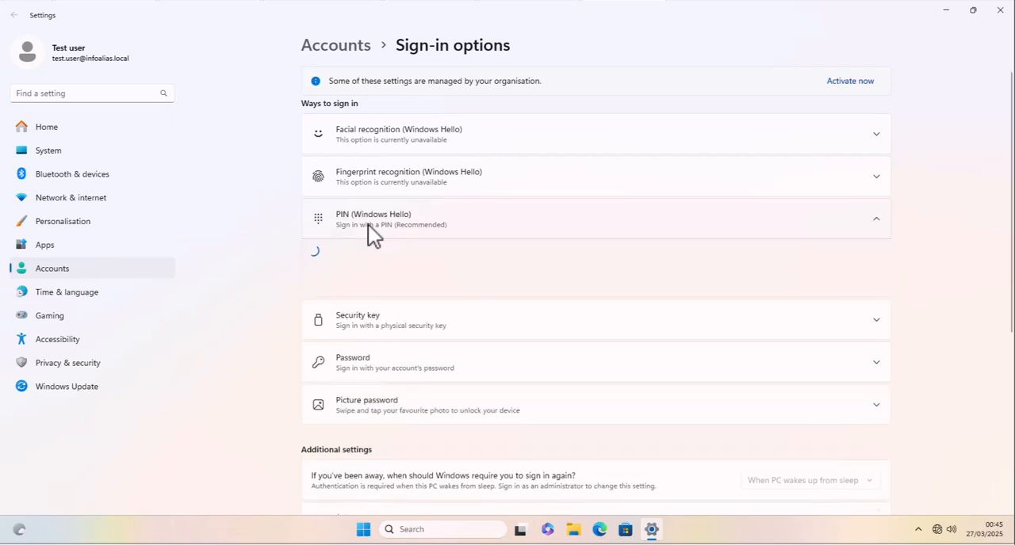
{"action": "left_click", "coordinate": [821, 254]}
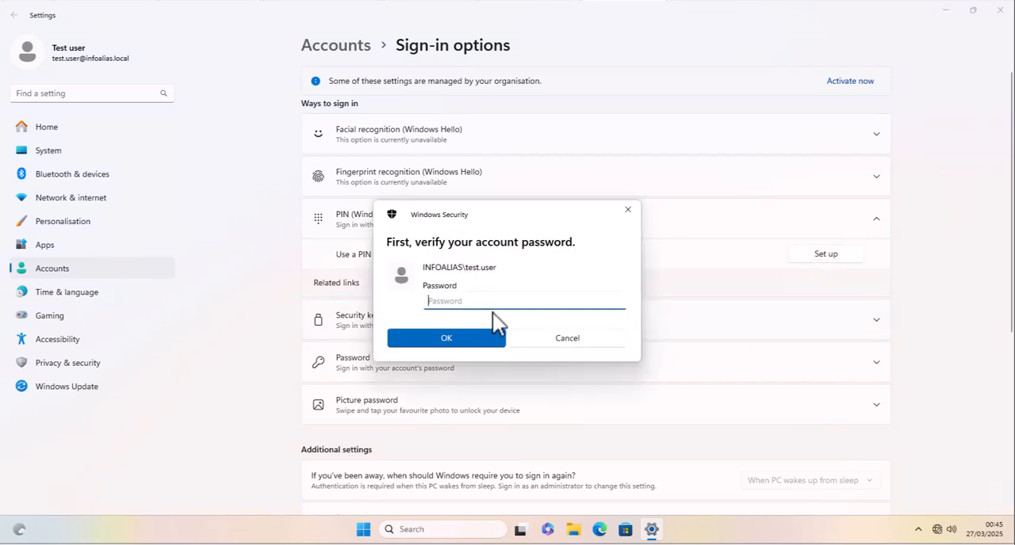
{"action": "type", "text": "***"}
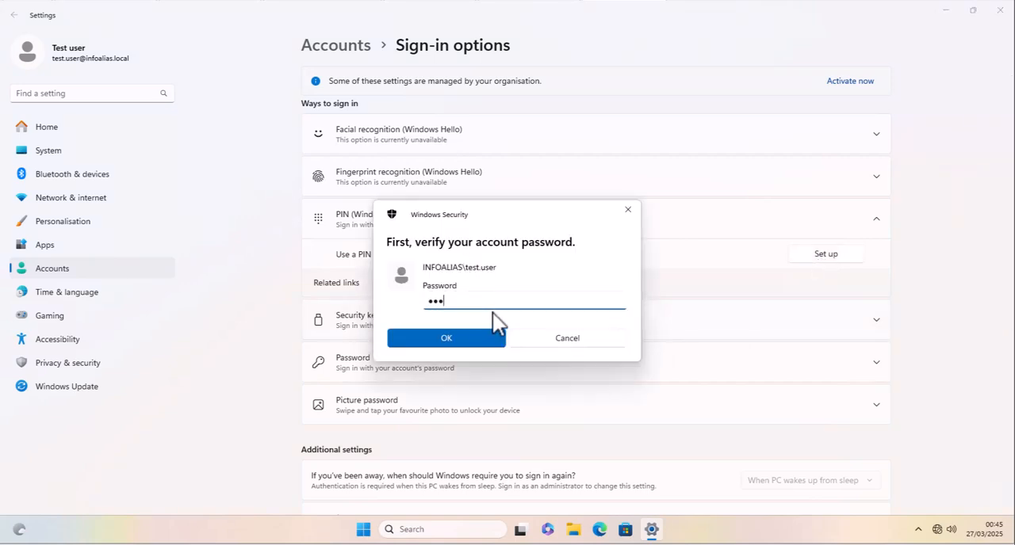
{"action": "type", "text": "****"}
{"action": "left_click", "coordinate": [437, 342]}
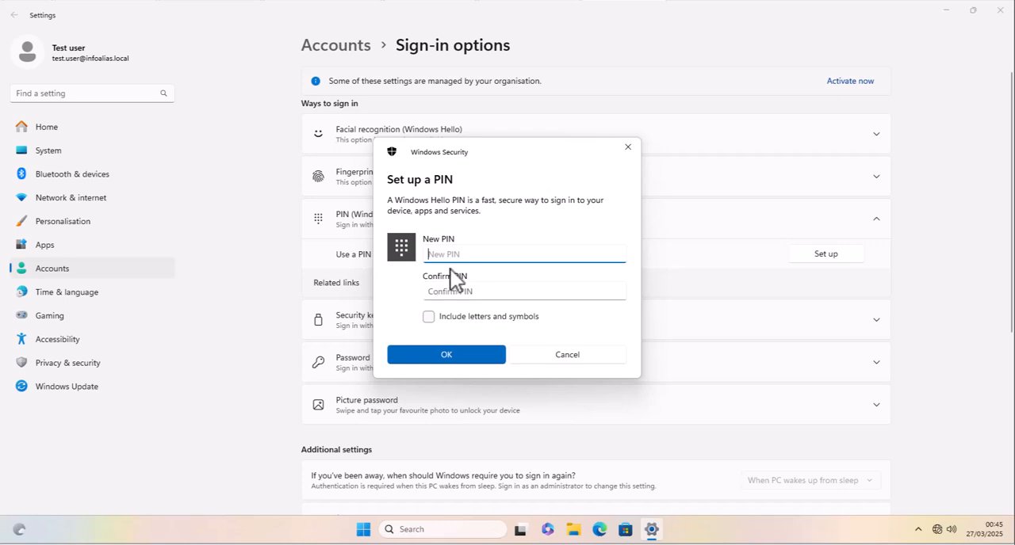
- Enter a four-character new PIN, repeat it in the confirmation field, and submit it
{"action": "type", "text": "***"}
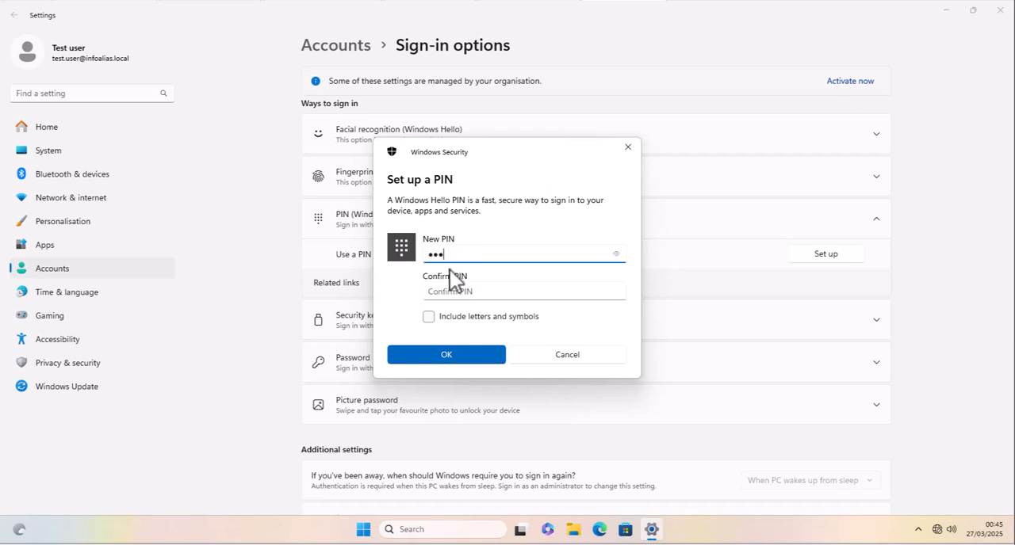
{"action": "key", "text": "BackSpace"}
{"action": "key", "text": "BackSpace"}
{"action": "type", "text": "*"}
{"action": "key", "text": "Tab"}
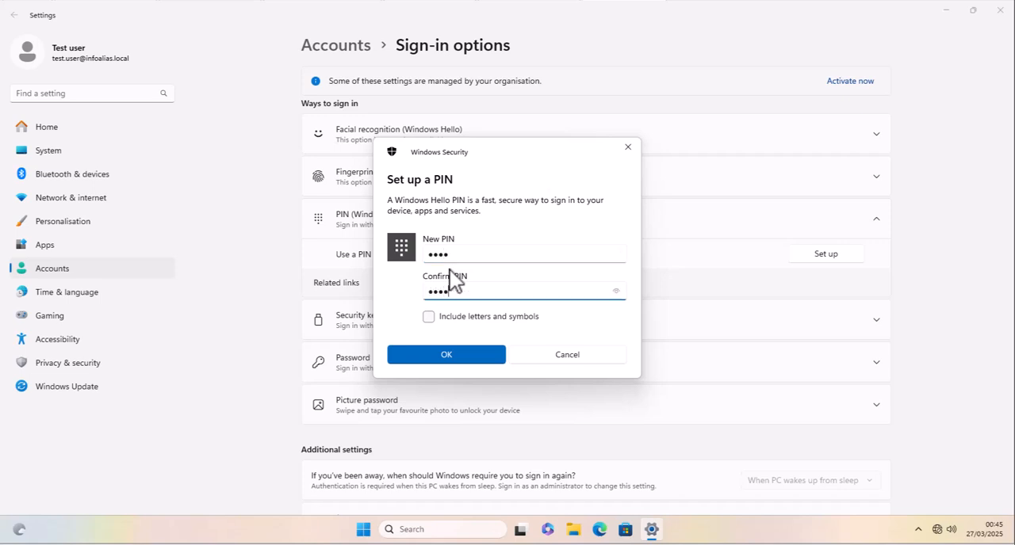
{"action": "left_click", "coordinate": [437, 355]}
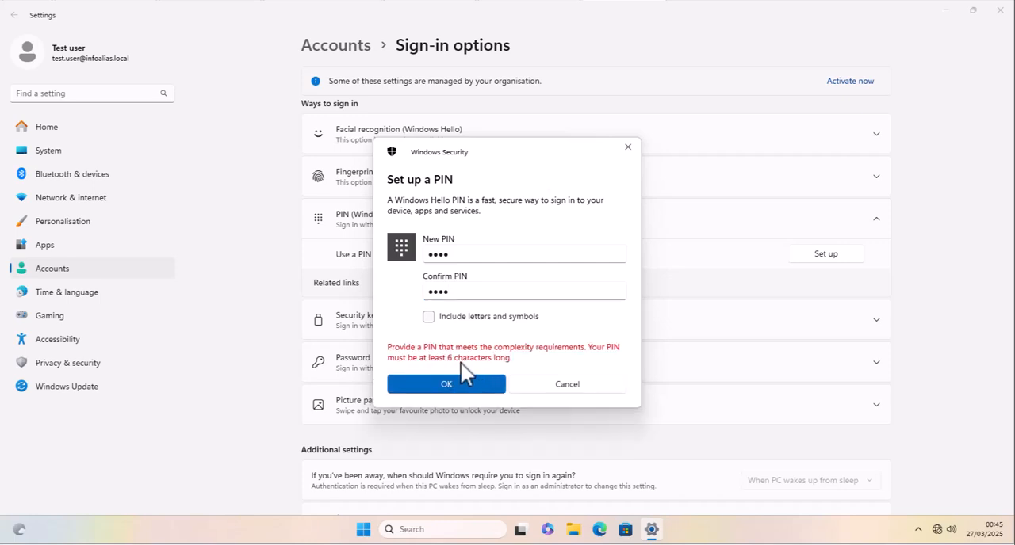
- Extend the new PIN and its confirmation to six characters and save the PIN
{"action": "left_click", "coordinate": [460, 254]}
{"action": "left_click", "coordinate": [460, 254]}
{"action": "type", "text": "56"}
{"action": "left_click", "coordinate": [458, 286]}
{"action": "left_click", "coordinate": [453, 292]}
{"action": "type", "text": "56"}
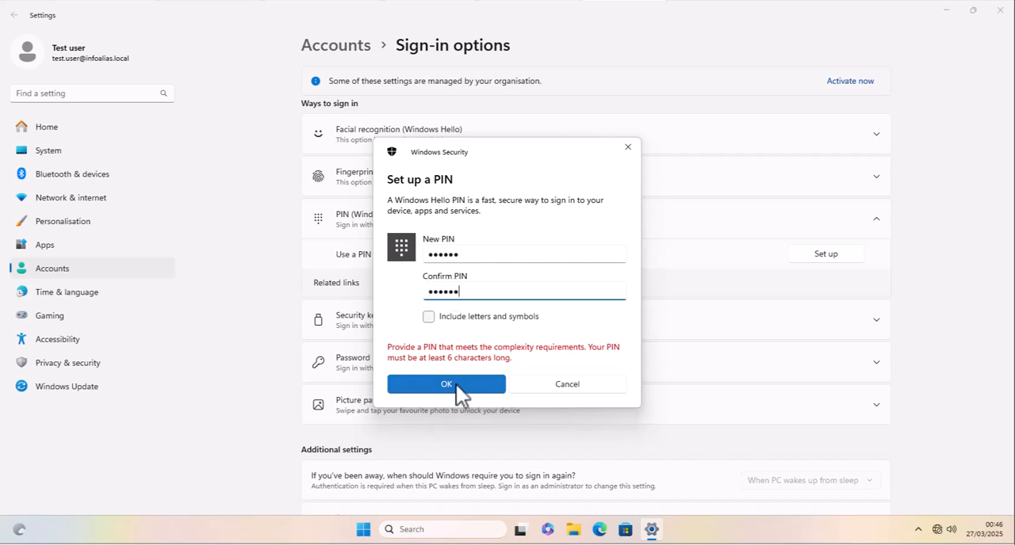
{"action": "left_click", "coordinate": [456, 385]}
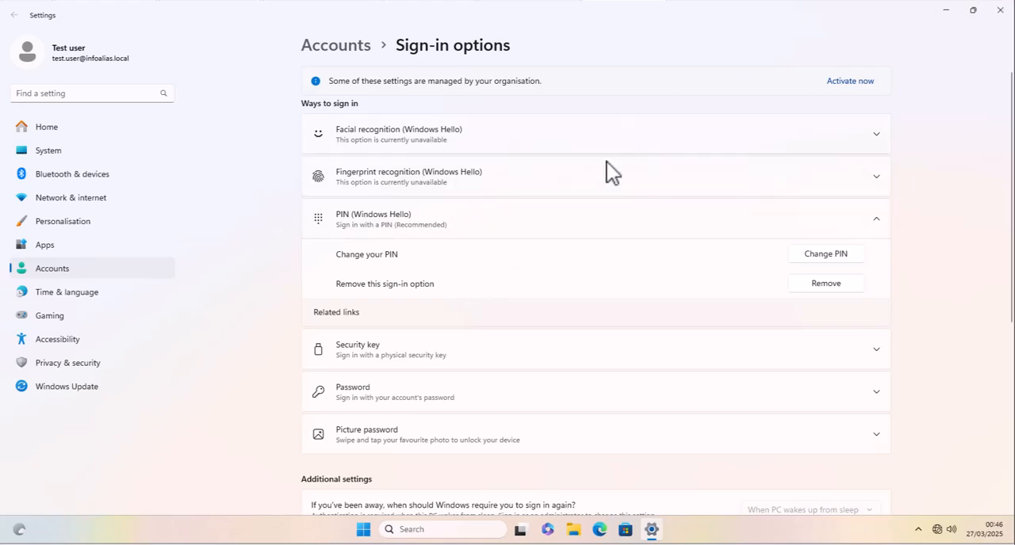
- Close the Settings window and sign out of Windows on the client computer
{"action": "left_click", "coordinate": [1000, 10]}
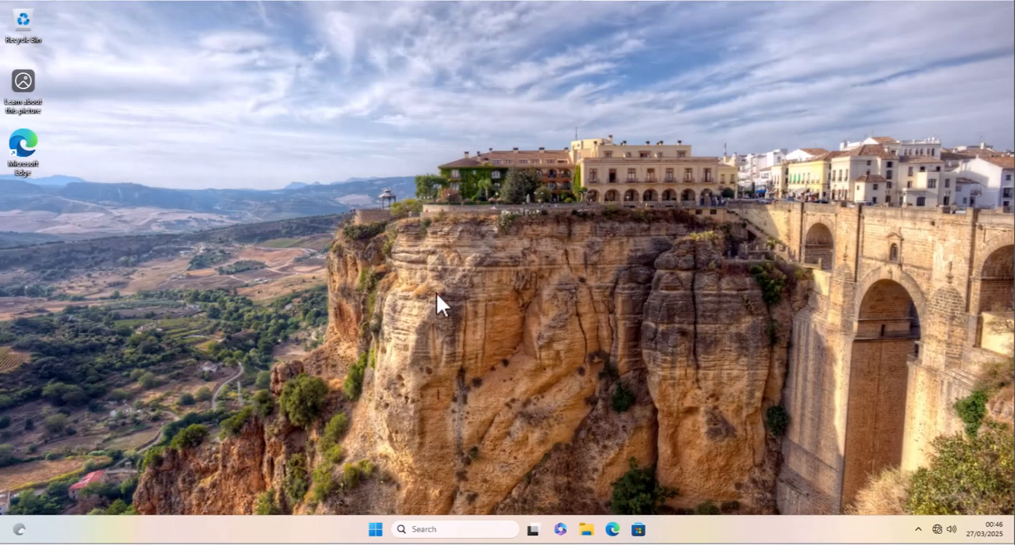
{"action": "right_click", "coordinate": [375, 530]}
{"action": "mouse_move", "coordinate": [409, 479]}
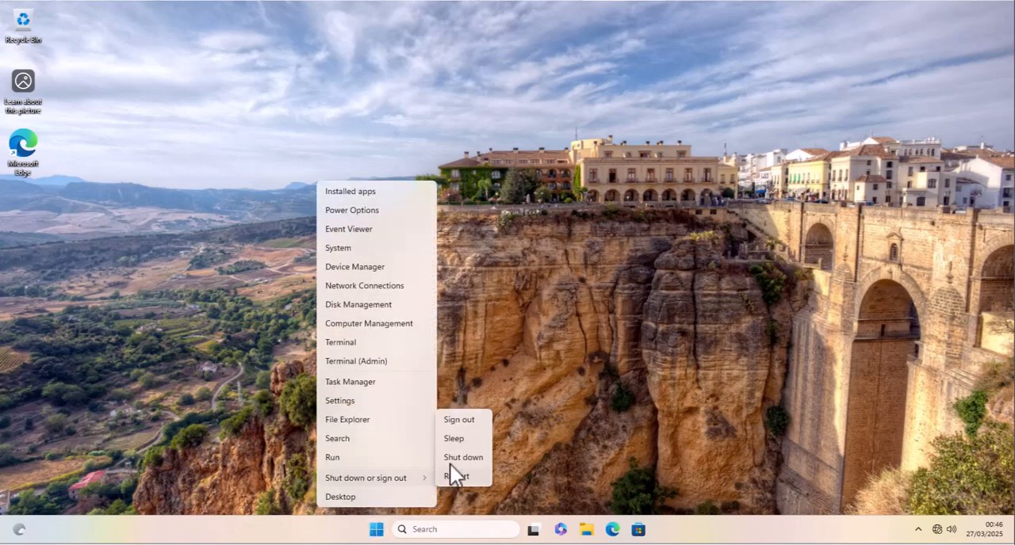
{"action": "left_click", "coordinate": [460, 422]}
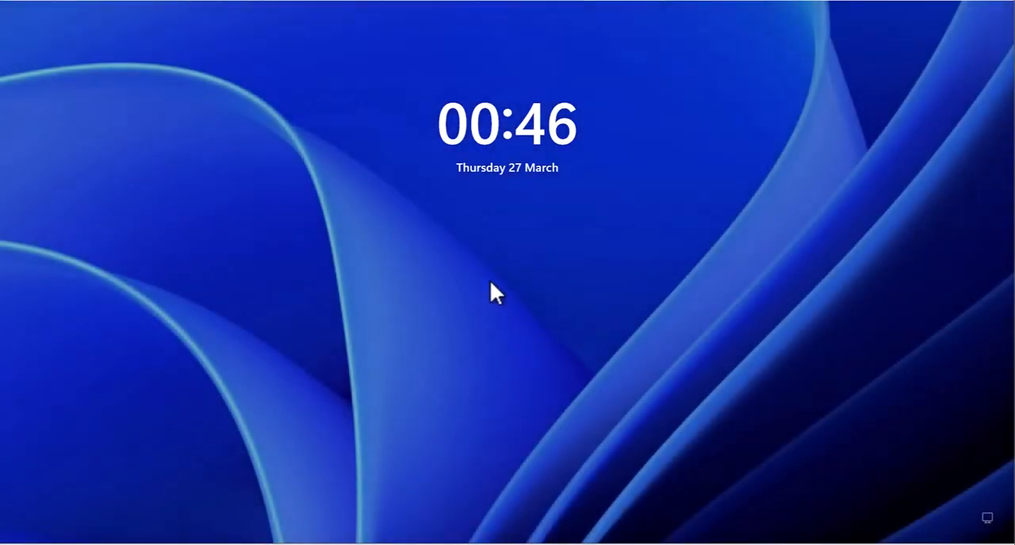
- Dismiss the lock screen and enter the account's PIN to sign in as the domain user
{"action": "left_click", "coordinate": [491, 284]}
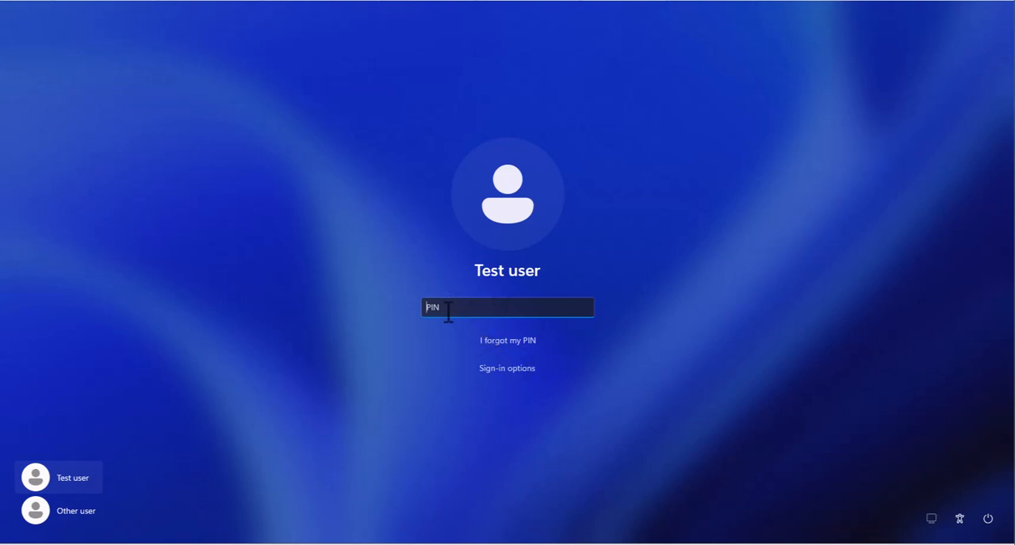
{"action": "type", "text": "1234"}
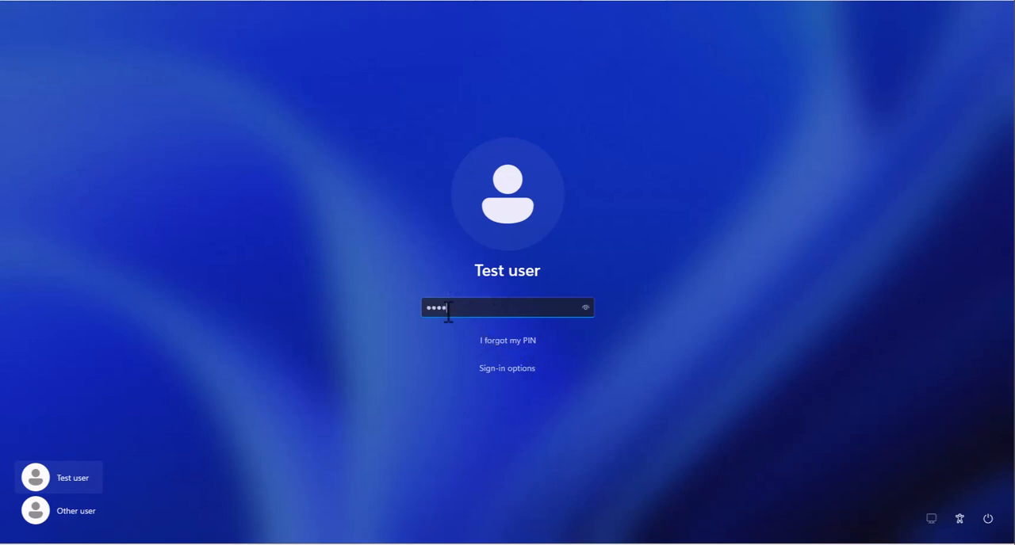